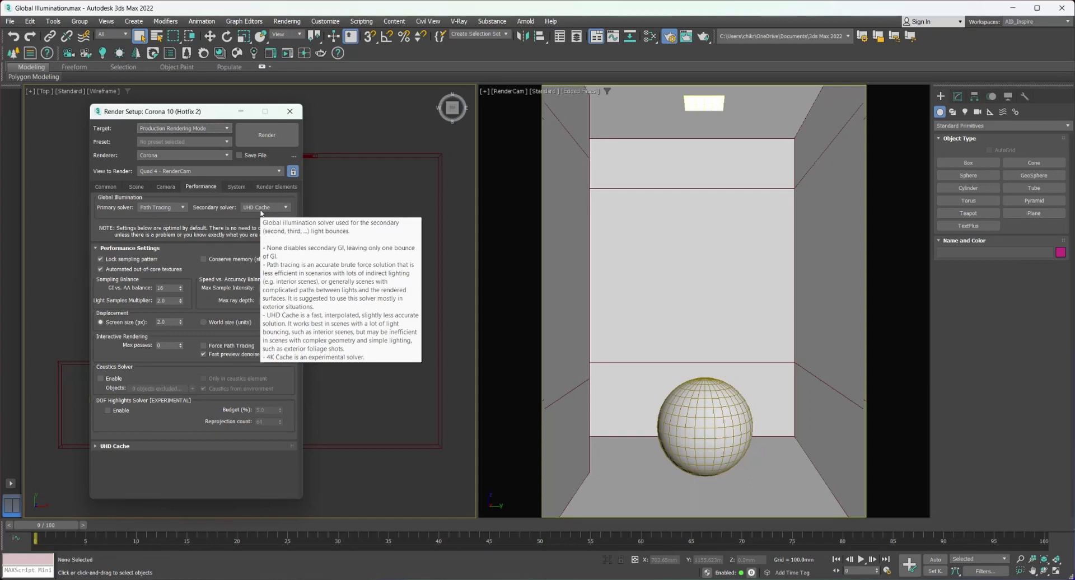
Set both the secondary and primary GI solvers to None (biased)
left_click(261, 213)
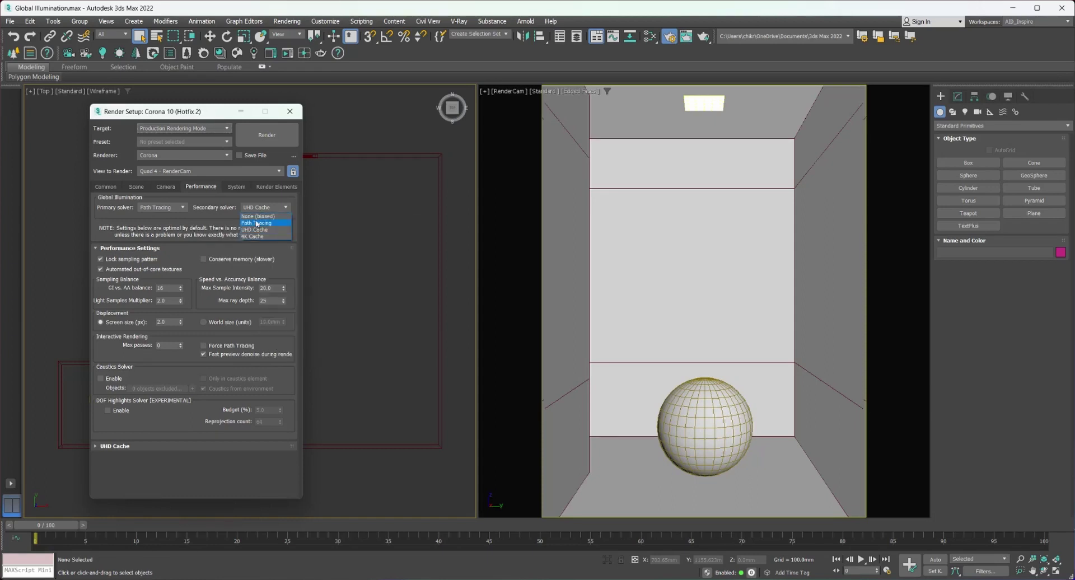
left_click(257, 216)
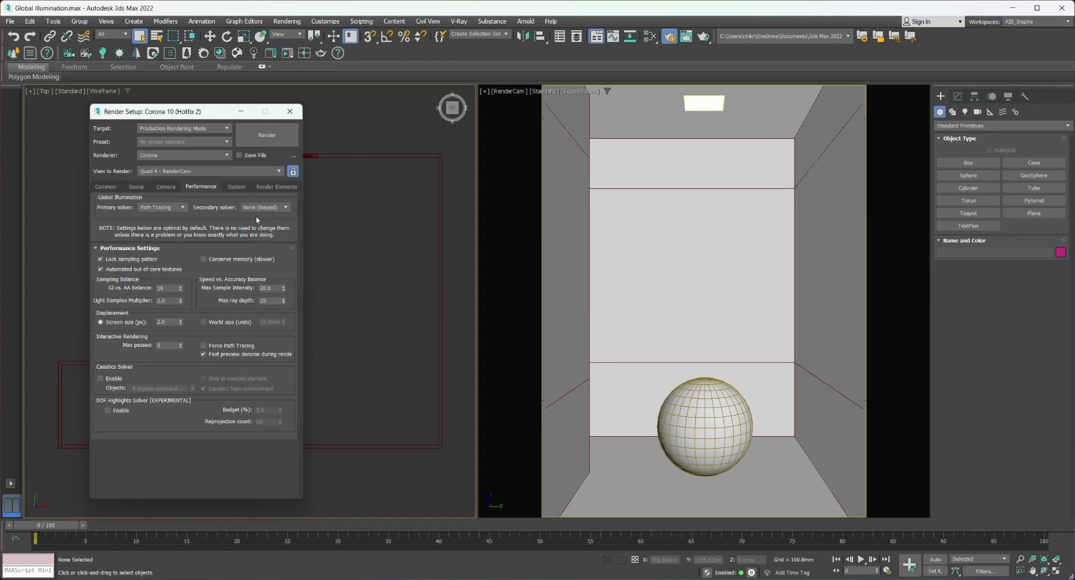
left_click(186, 208)
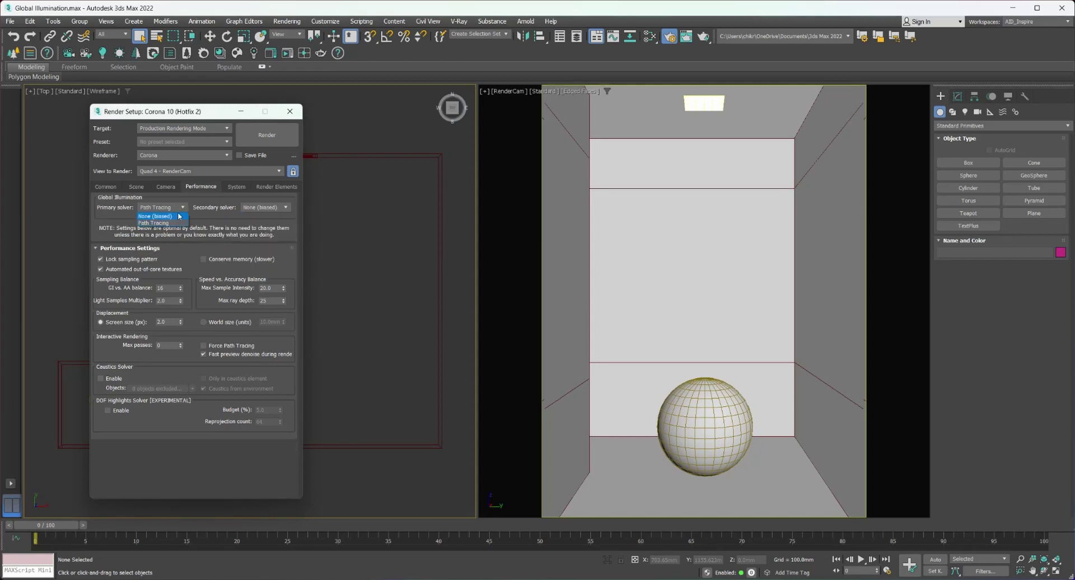
left_click(178, 216)
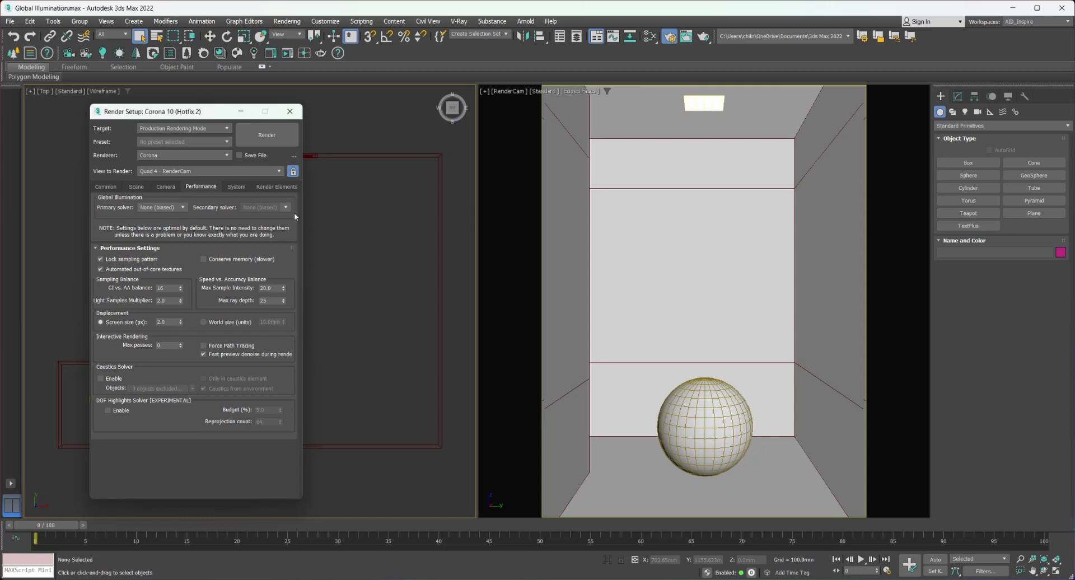
Start an interactive render and reposition and enlarge the frame buffer to a taller 807x1076 view
left_click(287, 52)
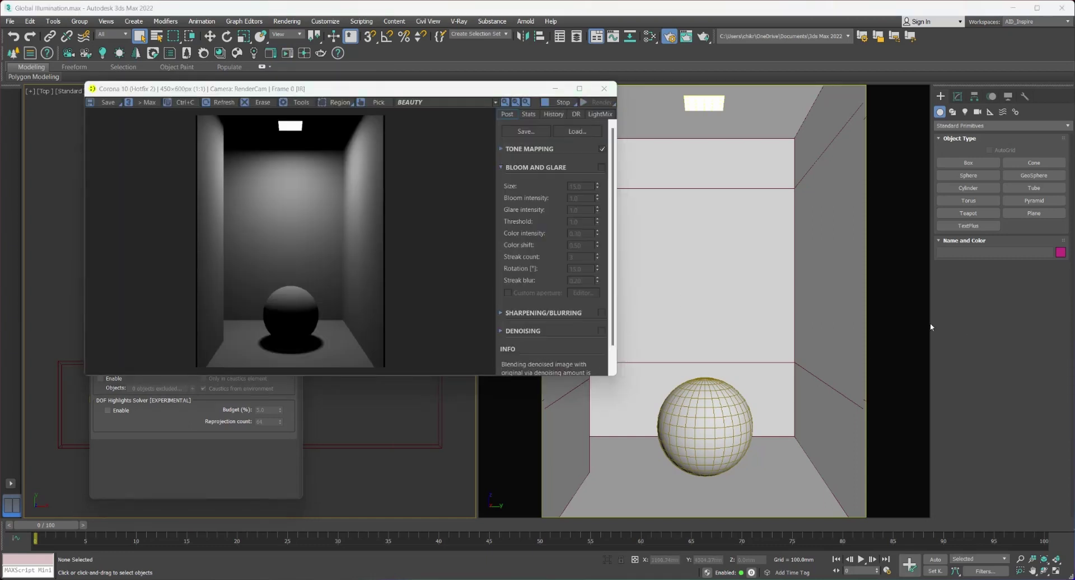
mouse_move(329, 94)
left_mouse_down()
mouse_move(683, 114)
mouse_move(681, 97)
left_mouse_up()
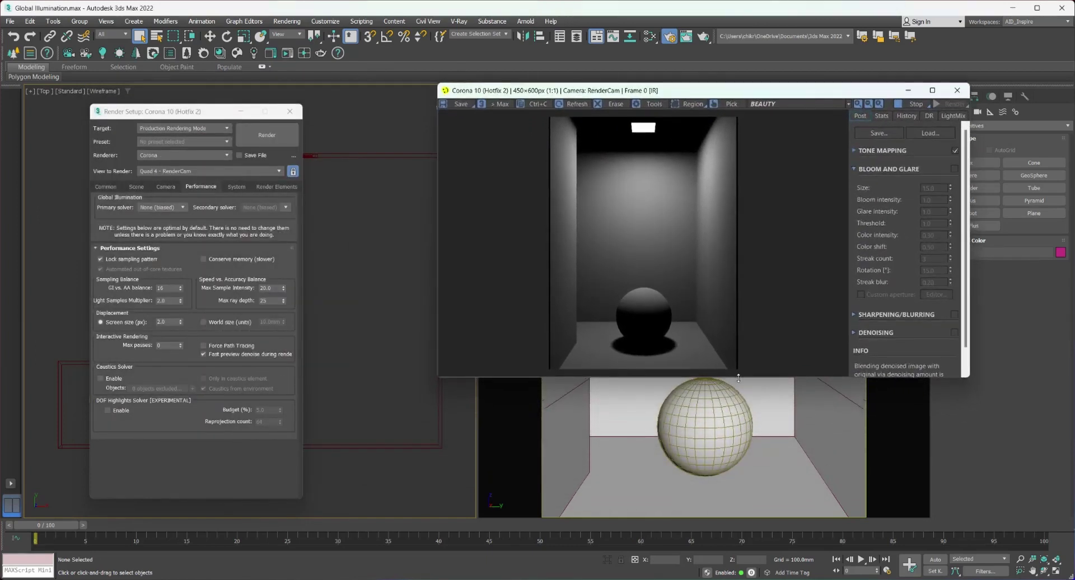
left_click_drag(748, 405, 747, 562)
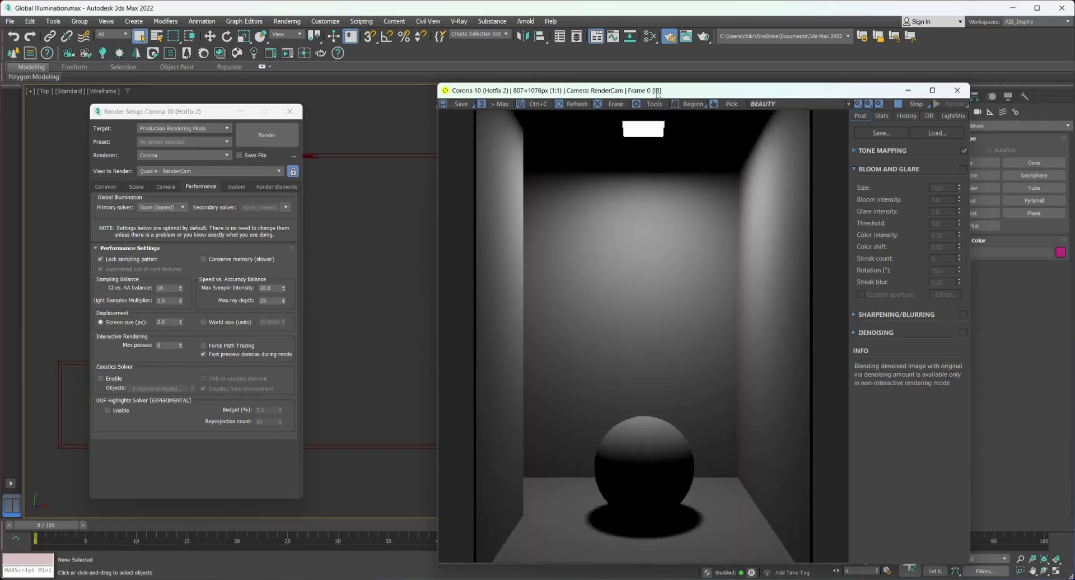
left_click_drag(657, 92, 654, 66)
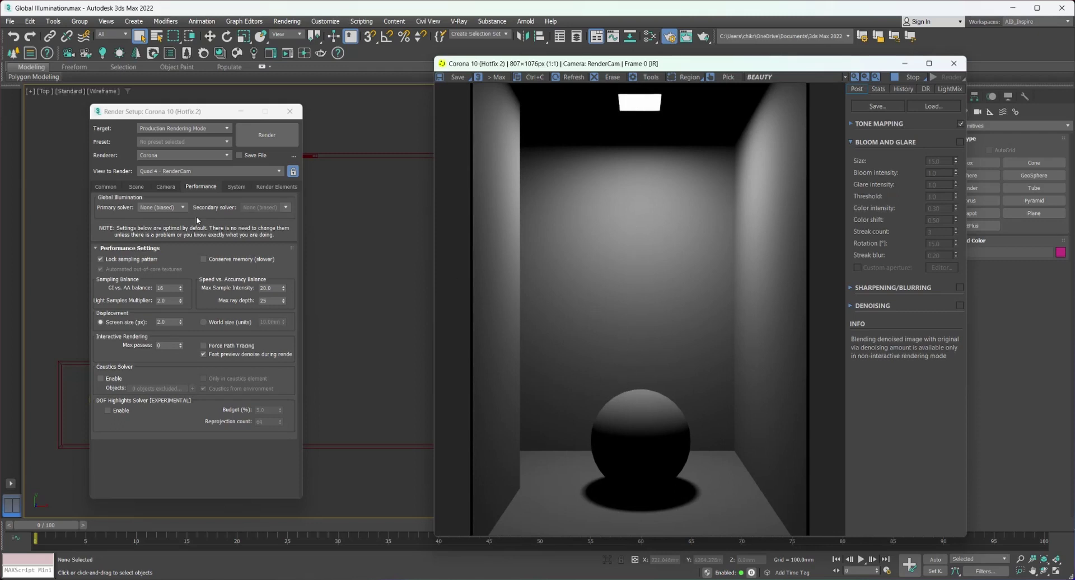
Set the primary GI solver to Path Tracing, keeping the secondary at None
left_click(183, 208)
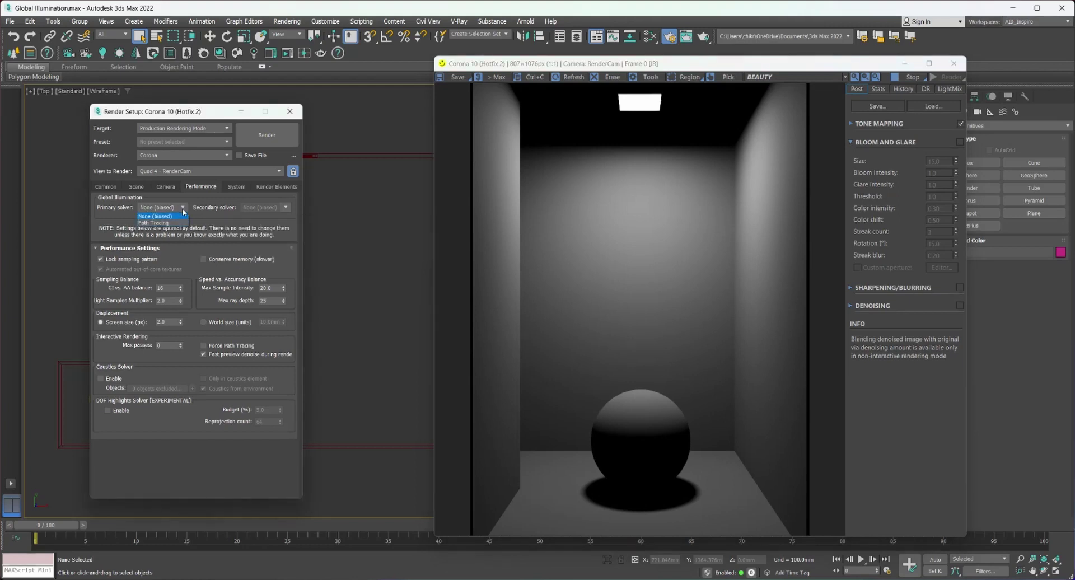
left_click(156, 223)
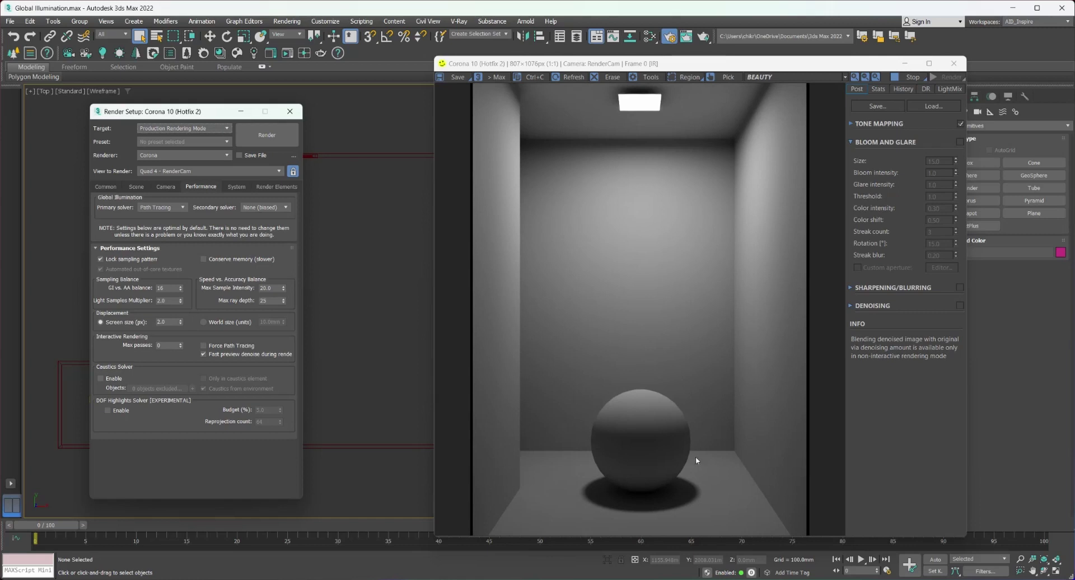
Set the secondary GI solver to Path Tracing alongside the Path Tracing primary
left_click(244, 208)
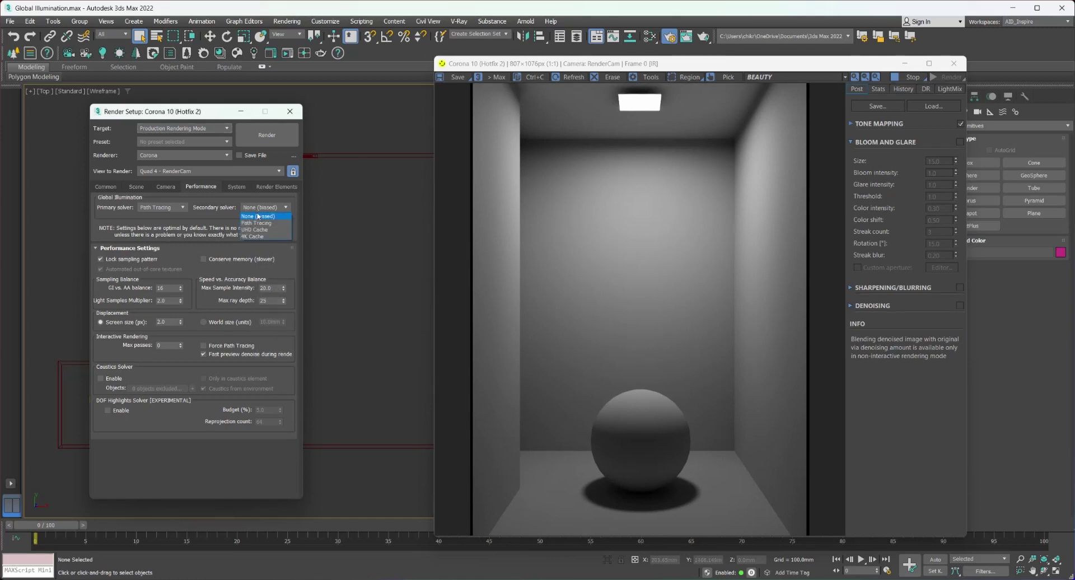
left_click(253, 224)
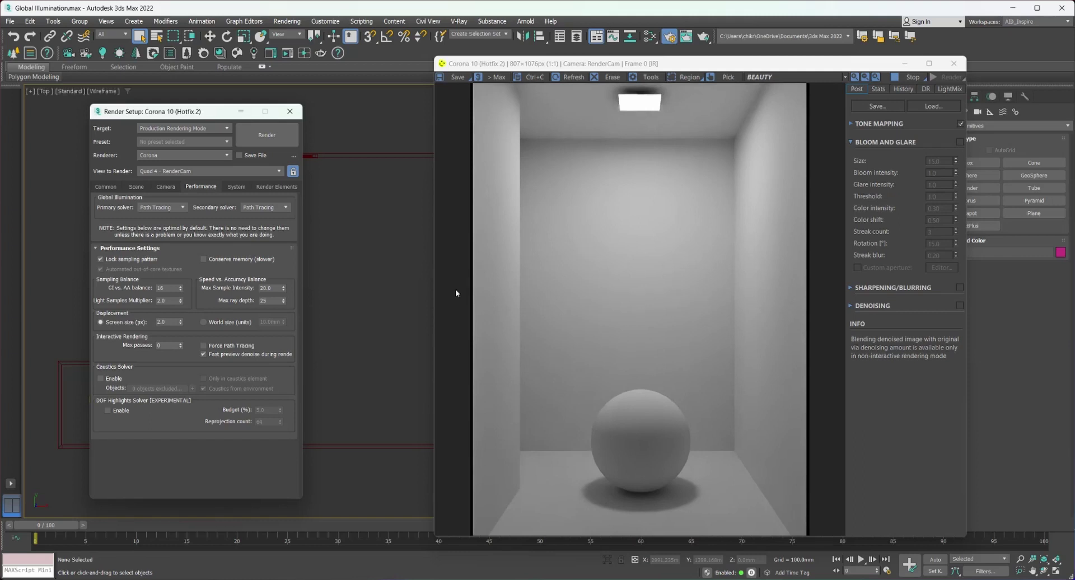
Change the secondary GI solver from Path Tracing to UHD Cache
left_click(283, 208)
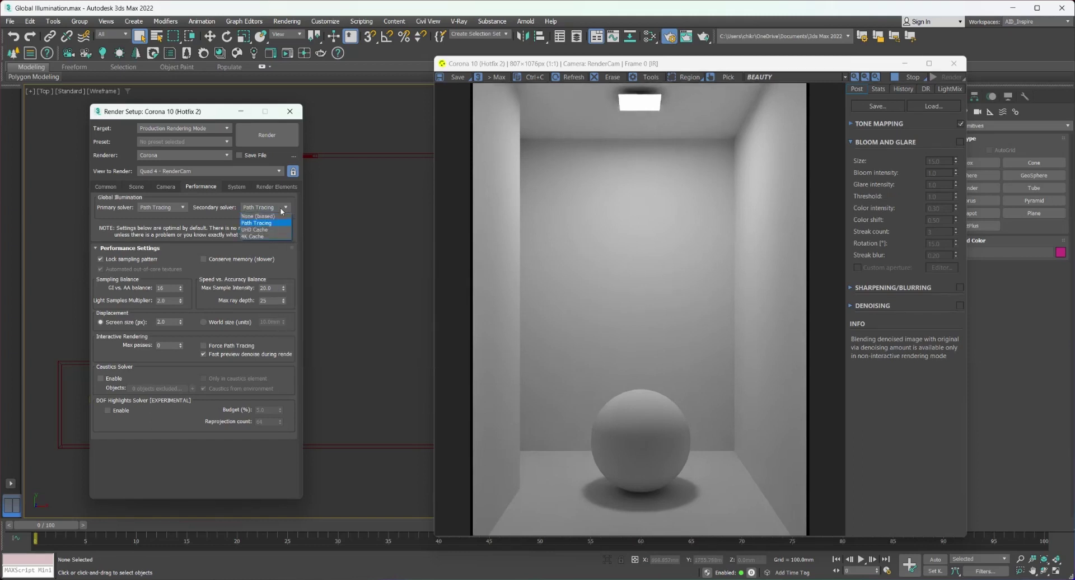
left_click(261, 230)
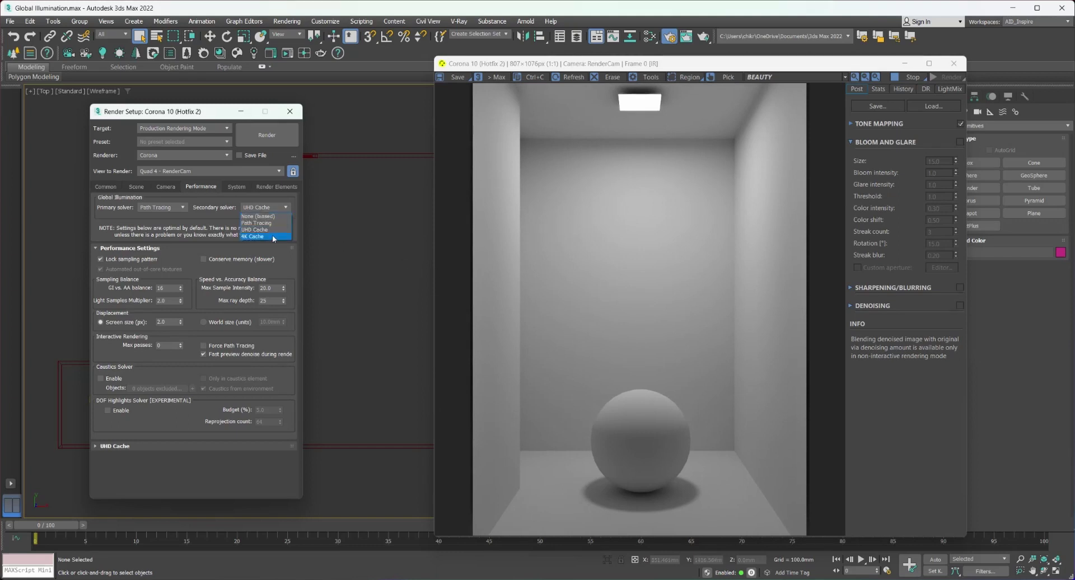
Try 4K Cache as the secondary solver, then switch back to UHD Cache
left_click(273, 238)
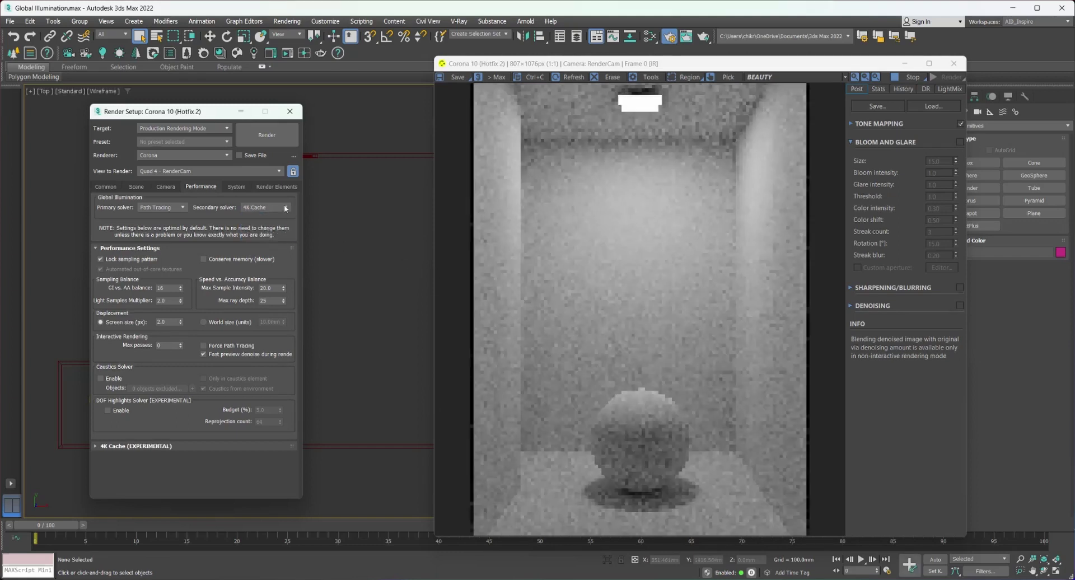
left_click(285, 208)
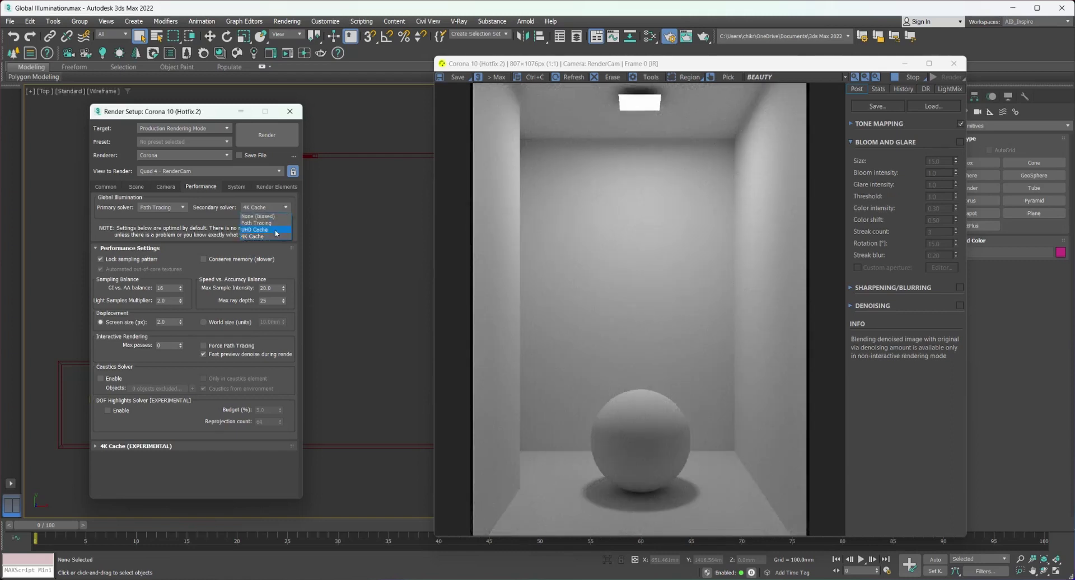
left_click(275, 230)
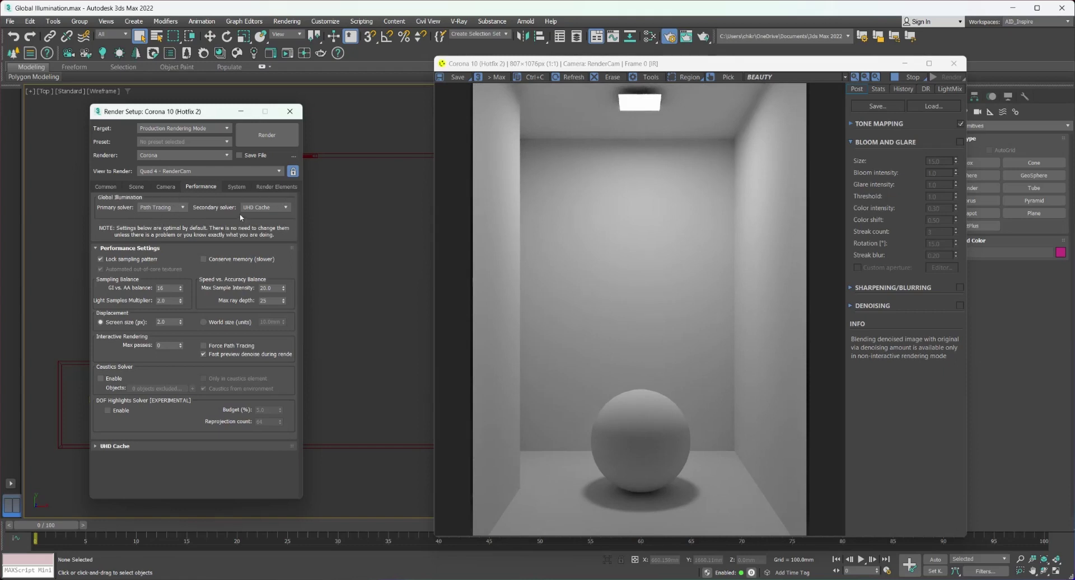
left_click(652, 219)
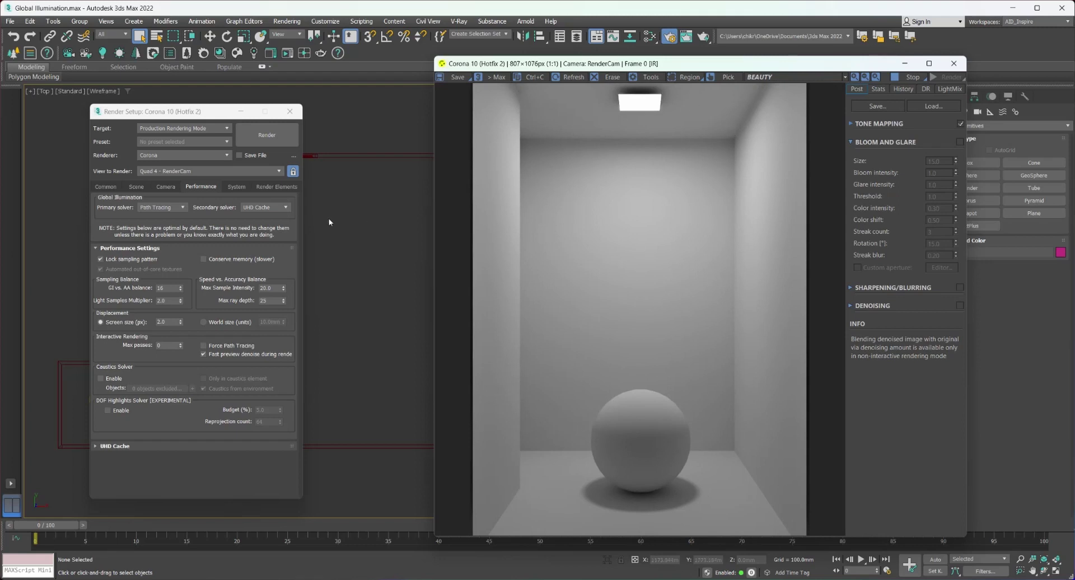
left_click(283, 209)
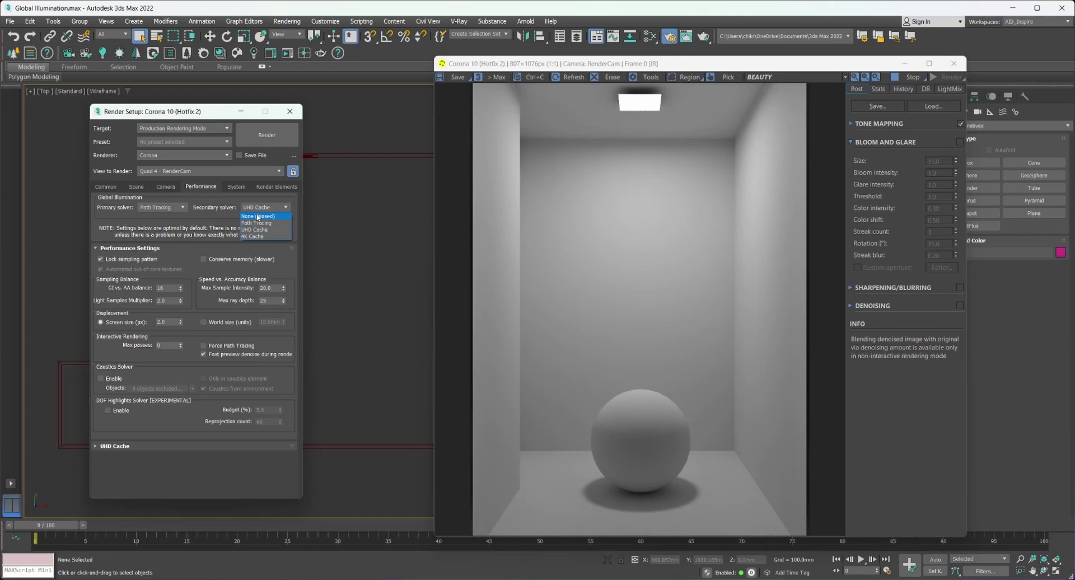
left_click(257, 217)
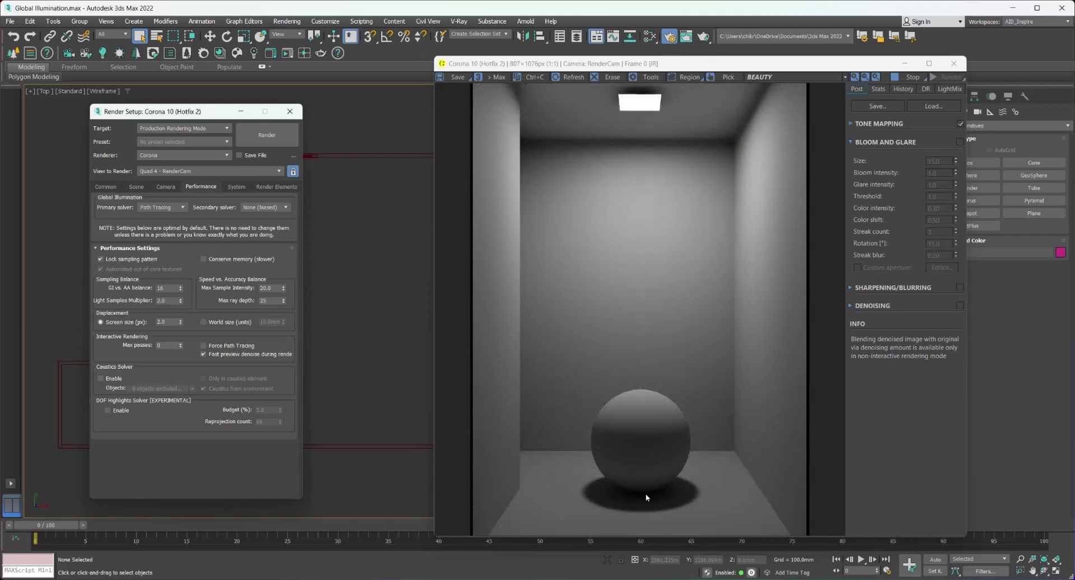
left_click(285, 207)
left_click(264, 230)
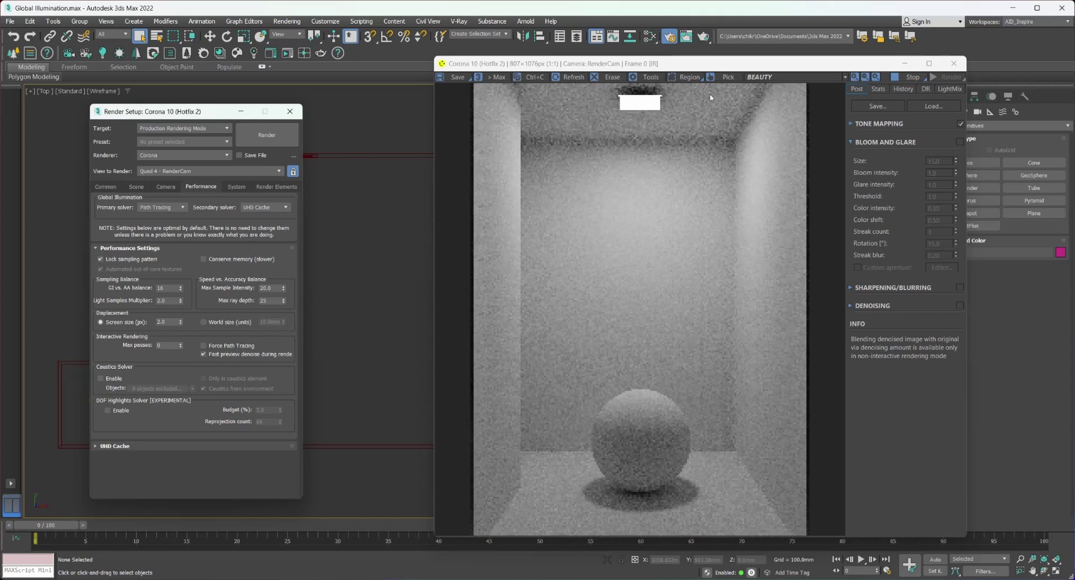